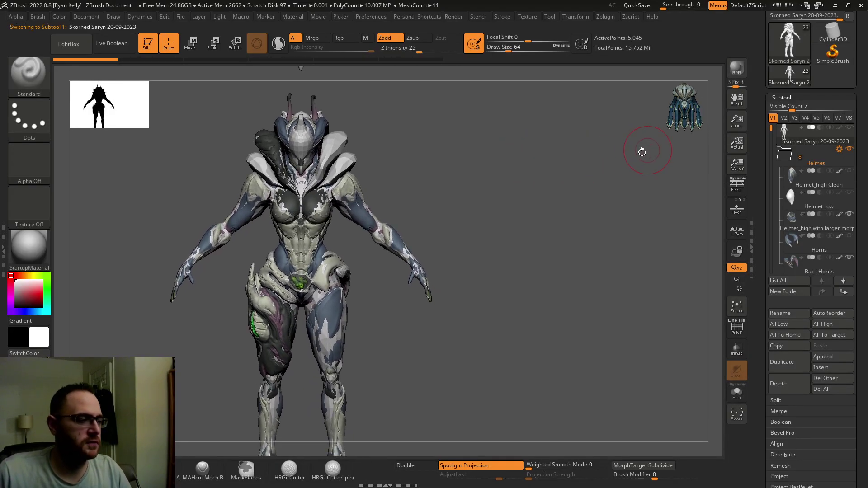
# Step: Compare the character's first and second visibility sets from the front and at an angle
pyautogui.moveTo(641, 151); pyautogui.dragTo(585, 181)
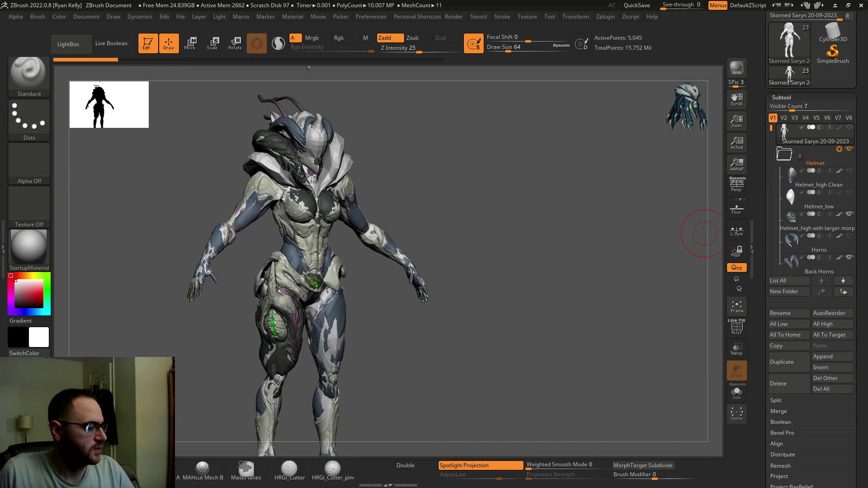
pyautogui.moveTo(704, 233); pyautogui.dragTo(475, 156)
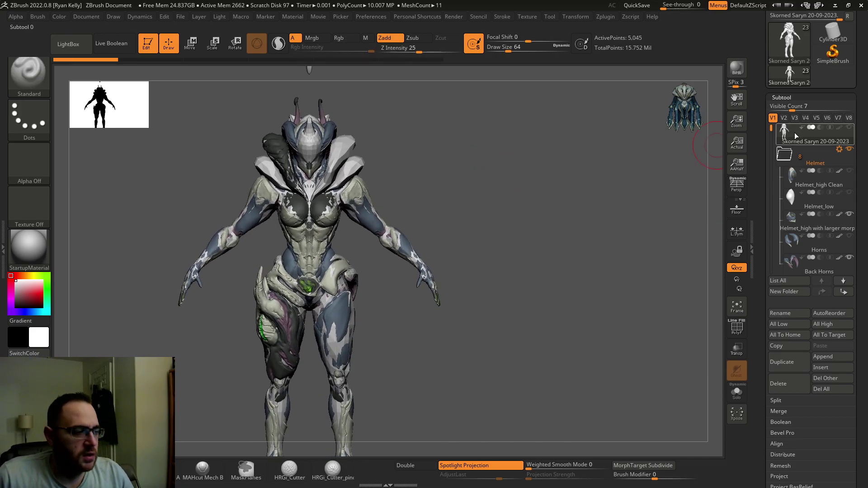
pyautogui.click(783, 118)
pyautogui.moveTo(576, 144); pyautogui.dragTo(596, 157)
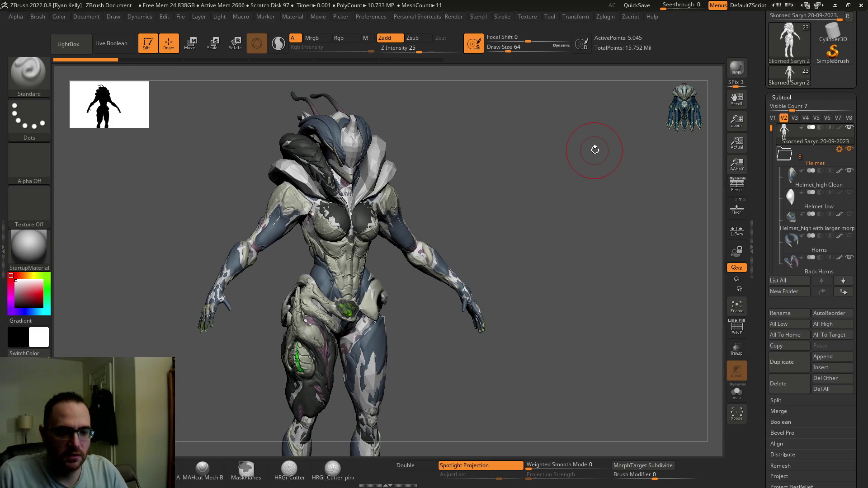
pyautogui.click(772, 117)
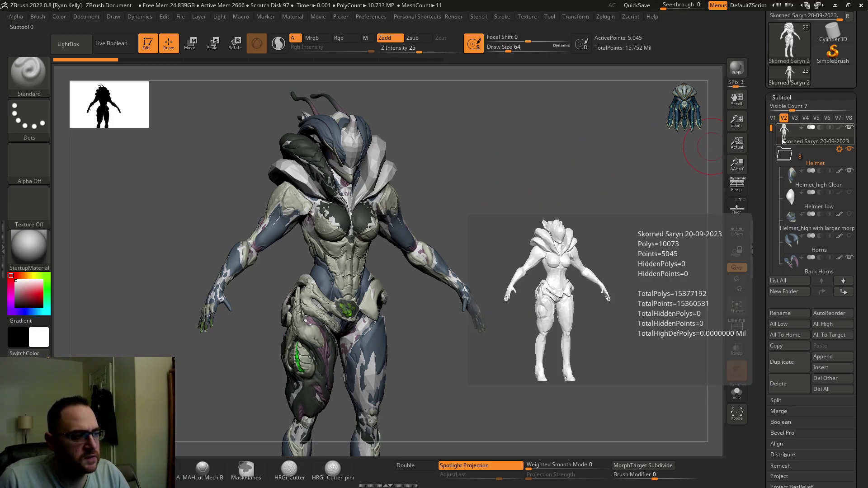
pyautogui.moveTo(581, 149)
pyautogui.mouseDown()
pyautogui.moveTo(585, 143)
pyautogui.moveTo(540, 145)
pyautogui.moveTo(548, 144)
pyautogui.mouseUp()
pyautogui.moveTo(490, 141); pyautogui.dragTo(473, 137)
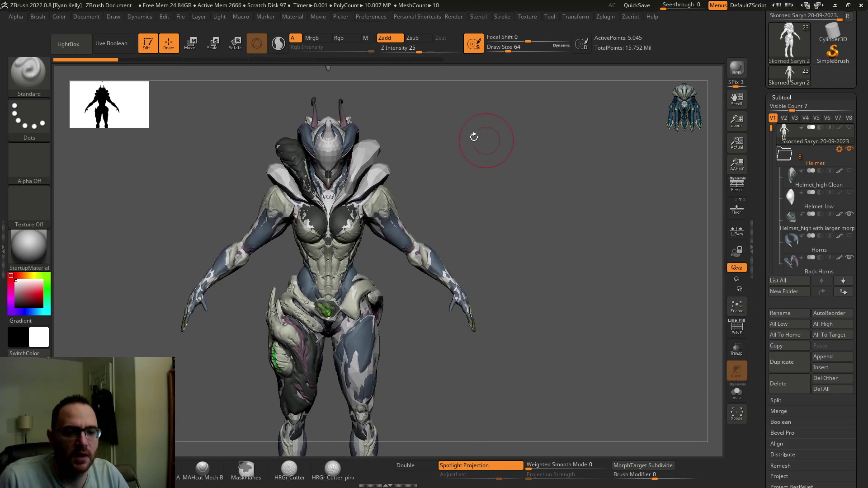
# Step: Choose the ClayBuildup brush and show the second visibility set of the character
pyautogui.press('b')
pyautogui.press('c')
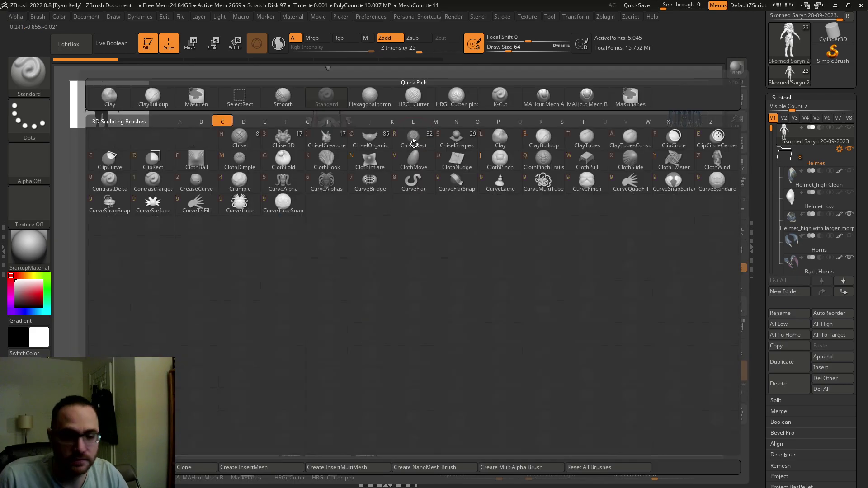
pyautogui.press('b')
pyautogui.moveTo(511, 143)
pyautogui.keyDown('alt'); pyautogui.mouseDown()
pyautogui.moveTo(534, 178)
pyautogui.moveTo(562, 178)
pyautogui.moveTo(561, 139)
pyautogui.moveTo(542, 145)
pyautogui.mouseUp(); pyautogui.keyUp('alt')
pyautogui.click(783, 118)
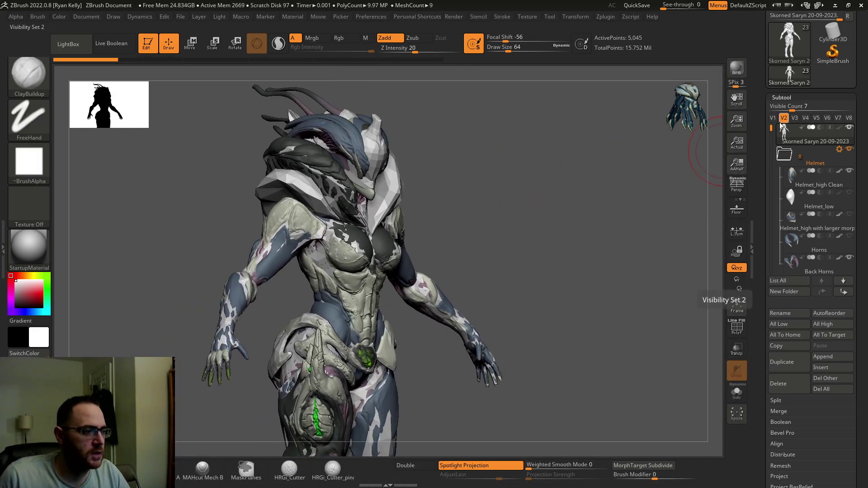
pyautogui.moveTo(610, 168)
pyautogui.mouseDown()
pyautogui.moveTo(590, 168)
pyautogui.moveTo(594, 194)
pyautogui.moveTo(593, 186)
pyautogui.moveTo(558, 193)
pyautogui.mouseUp()
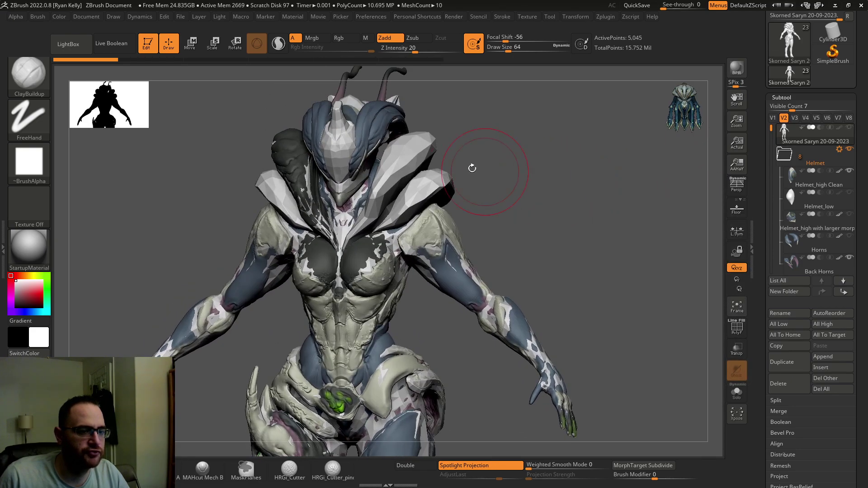
# Step: Display the polyframe and isolate the low-poly Skorned Saryn body subtool with Solo
pyautogui.click(735, 336)
pyautogui.moveTo(714, 330); pyautogui.dragTo(650, 314)
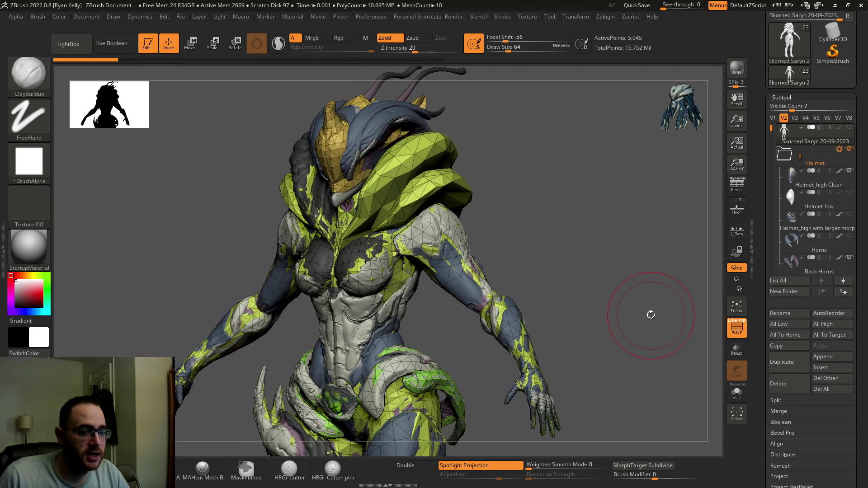
pyautogui.click(731, 394)
pyautogui.moveTo(691, 357); pyautogui.dragTo(657, 327)
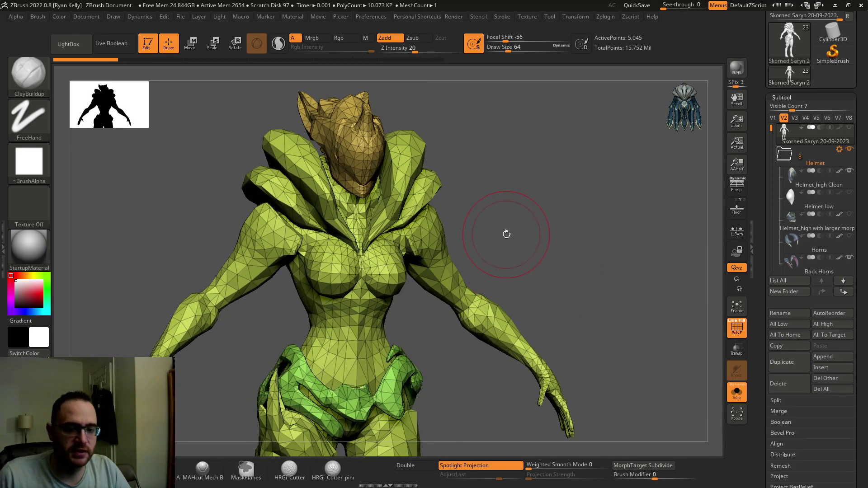
pyautogui.moveTo(575, 185); pyautogui.dragTo(648, 268)
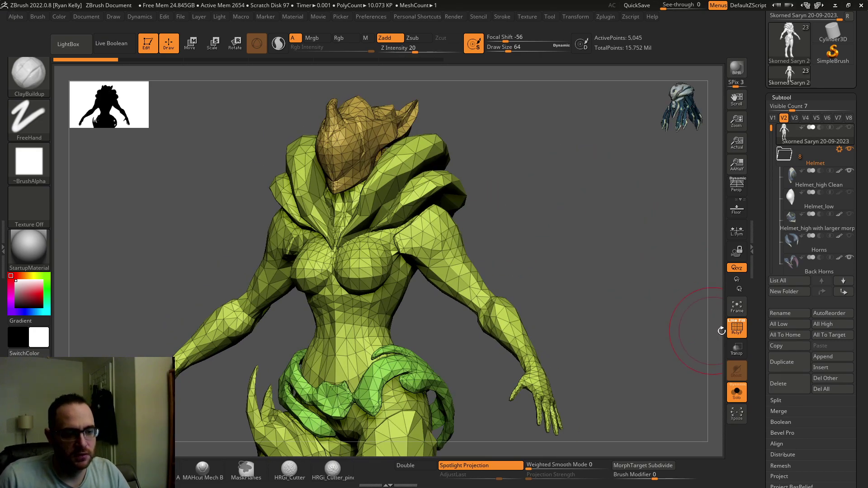
# Step: Hide the body's polyframe and subdivide the low-poly mesh three times
pyautogui.click(741, 333)
pyautogui.moveTo(637, 303)
pyautogui.keyDown('alt'); pyautogui.mouseDown()
pyautogui.moveTo(621, 250)
pyautogui.moveTo(650, 271)
pyautogui.mouseUp(); pyautogui.keyUp('alt')
pyautogui.press('b')
pyautogui.press('z')
pyautogui.press('m')
pyautogui.moveTo(597, 273); pyautogui.dragTo(615, 256)
pyautogui.hotkey('ctrl', 'd')
pyautogui.hotkey('ctrl', 'd')
pyautogui.hotkey('ctrl', 'd')
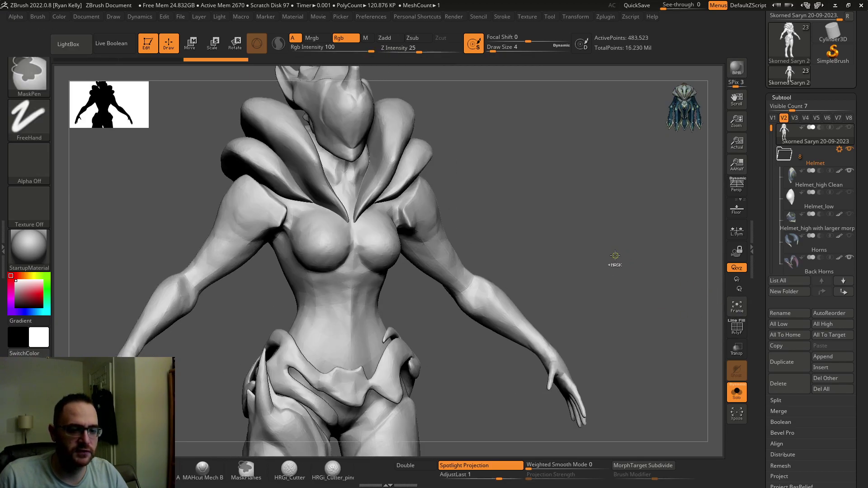
# Step: Reselect the ClayBuildup brush and try smoothing the subdivided body around the chest and torso
pyautogui.press('b')
pyautogui.press('c')
pyautogui.press('b')
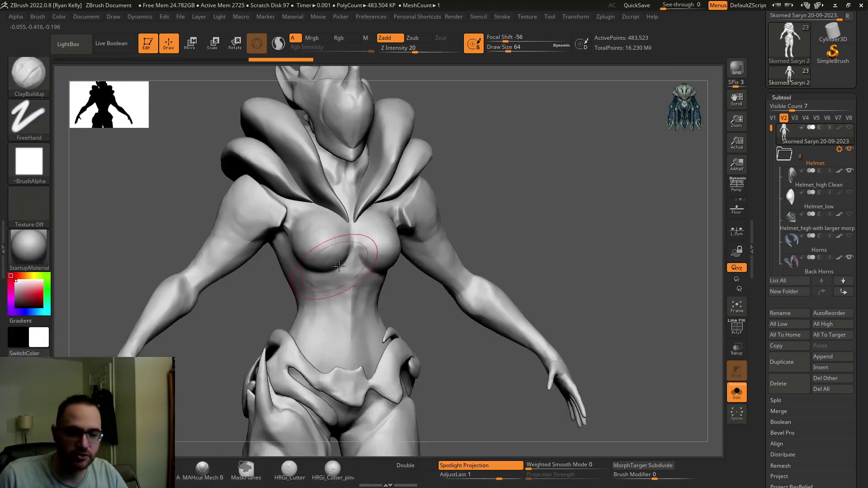
pyautogui.keyDown('alt'); pyautogui.moveTo(552, 190); pyautogui.dragTo(545, 233); pyautogui.keyUp('alt')
pyautogui.keyDown('shift'); pyautogui.moveTo(267, 286); pyautogui.dragTo(279, 300); pyautogui.keyUp('shift')
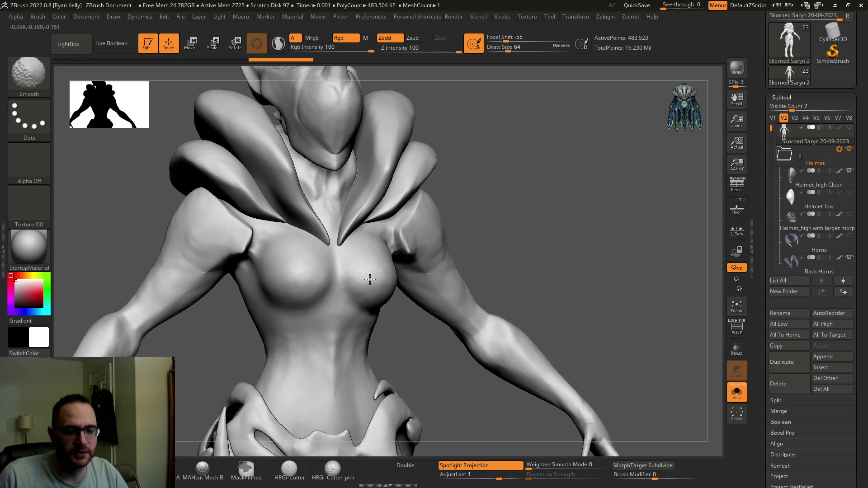
pyautogui.keyDown('shift'); pyautogui.moveTo(335, 277); pyautogui.dragTo(334, 286); pyautogui.keyUp('shift')
# Step: Undo the smoothing strokes and the subdivisions on the body mesh
pyautogui.hotkey('ctrl', 'z')
pyautogui.hotkey('ctrl', 'z')
pyautogui.hotkey('ctrl', 'z')
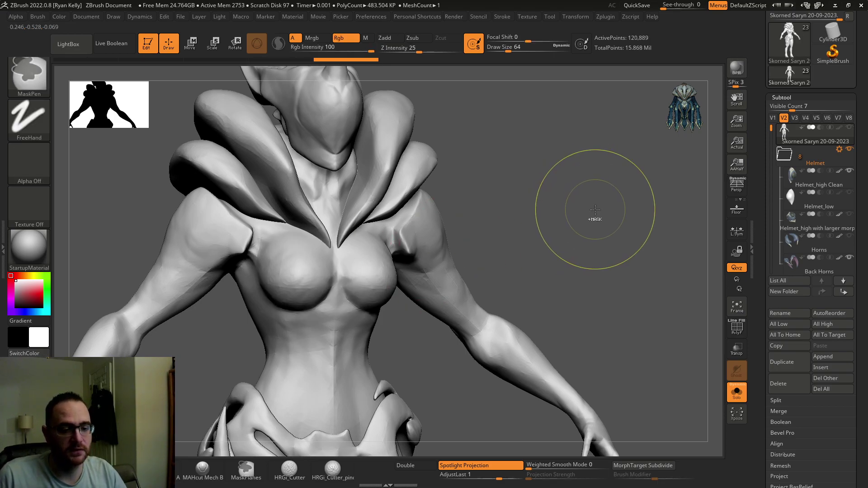
pyautogui.moveTo(586, 207)
pyautogui.keyDown('alt'); pyautogui.mouseDown()
pyautogui.moveTo(584, 223)
pyautogui.moveTo(576, 197)
pyautogui.mouseUp(); pyautogui.keyUp('alt')
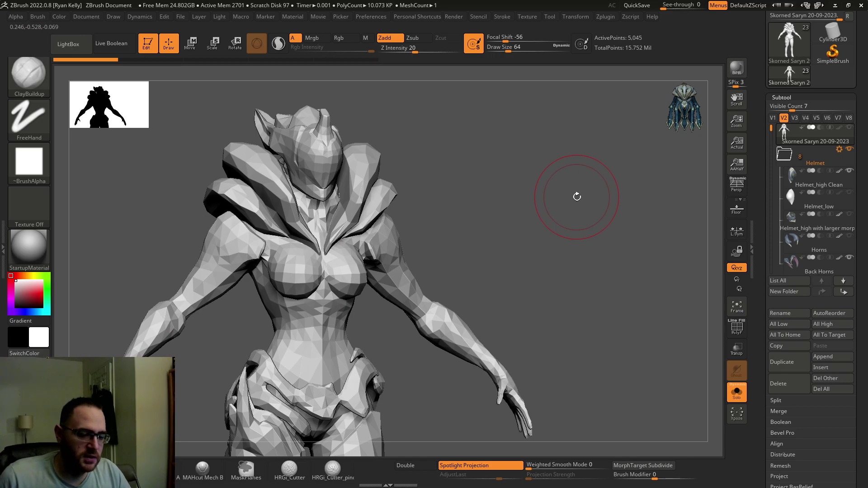
pyautogui.moveTo(645, 256); pyautogui.dragTo(579, 235)
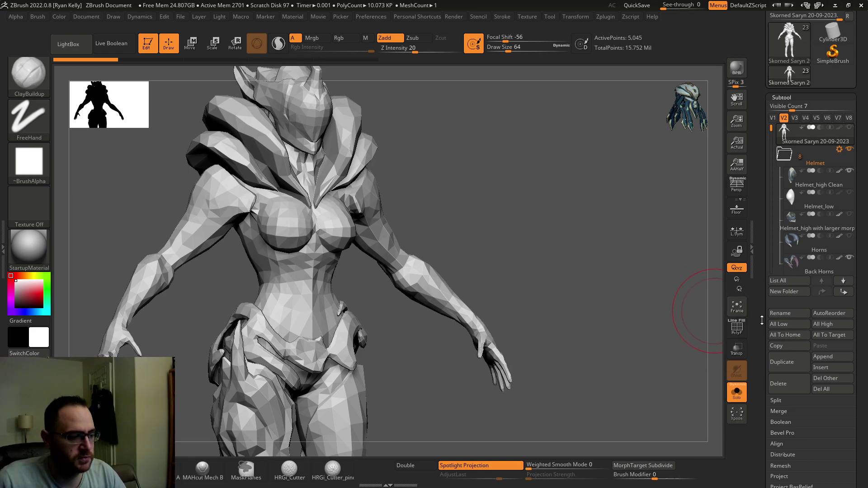
# Step: Open the Modify Topology options in the body subtool's Geometry settings
pyautogui.scroll(-5, 799, 225)
pyautogui.scroll(-5, 786, 281)
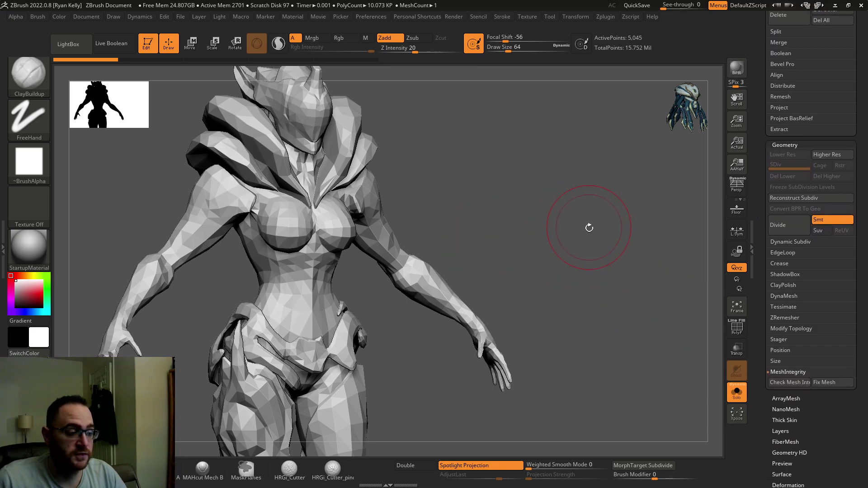
pyautogui.click(791, 328)
pyautogui.scroll(-3, 761, 291)
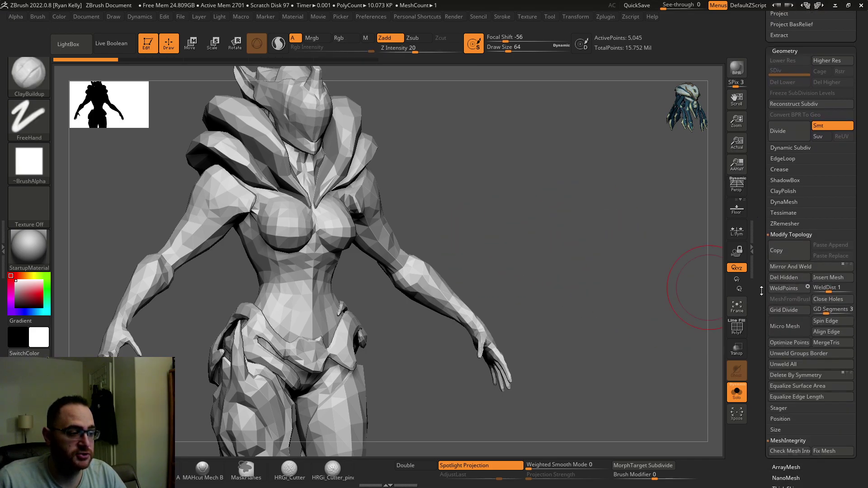
pyautogui.scroll(-1, 761, 291)
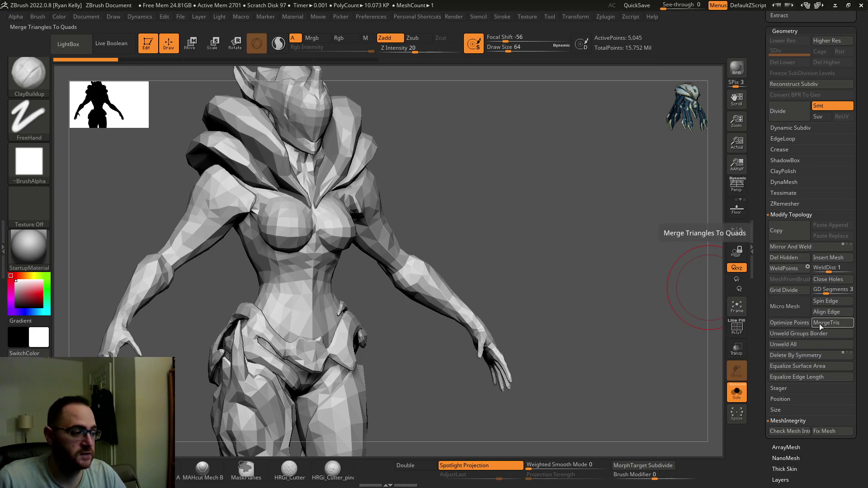
# Step: Display the body's polyframe and switch the material to SkinShade4
pyautogui.click(732, 313)
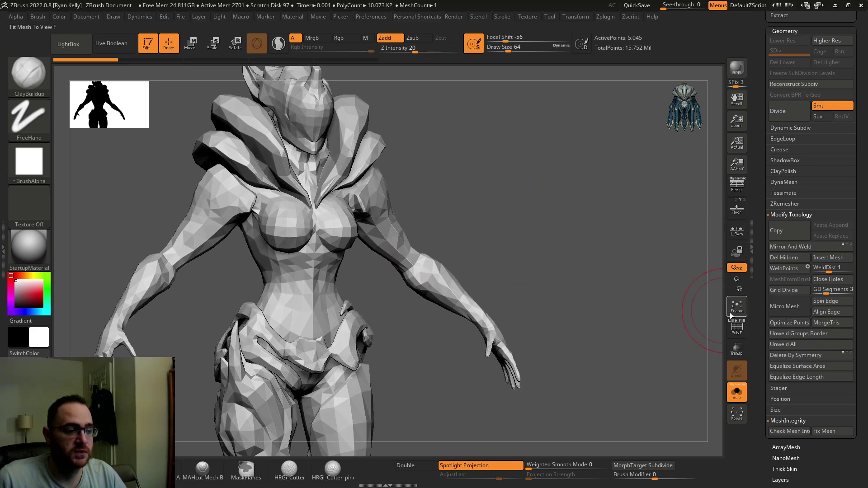
pyautogui.click(736, 326)
pyautogui.moveTo(620, 286); pyautogui.dragTo(560, 205)
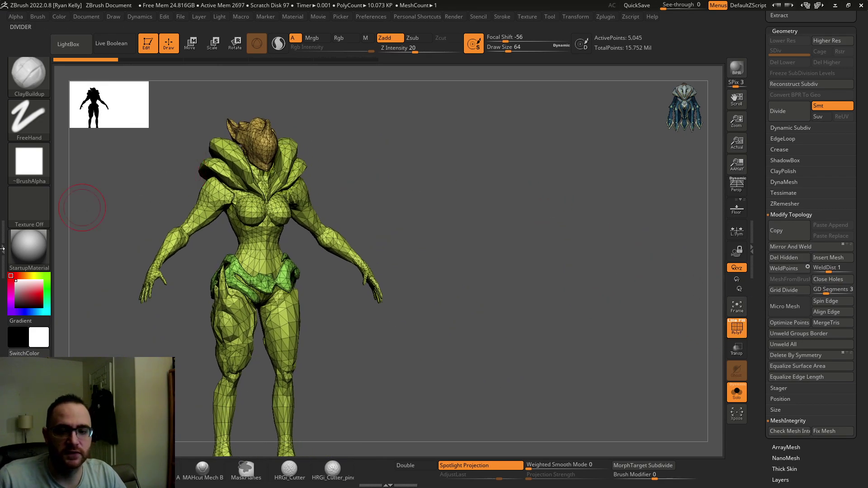
pyautogui.click(20, 252)
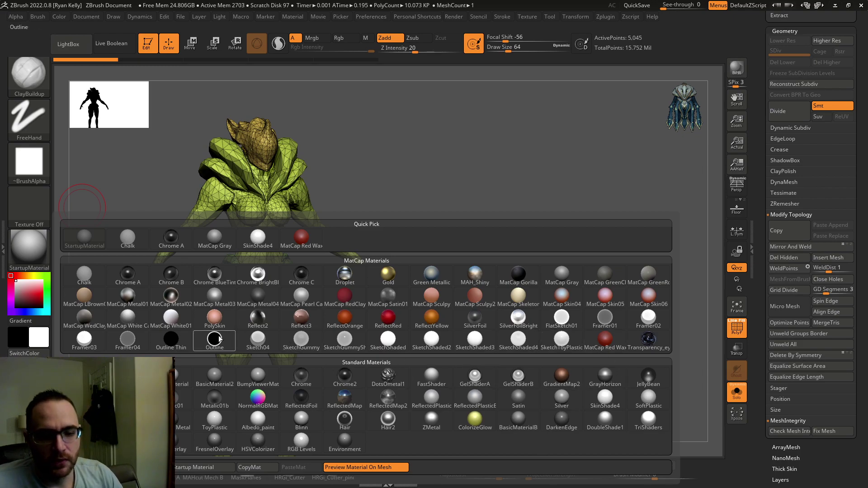
pyautogui.click(604, 398)
pyautogui.moveTo(535, 289); pyautogui.dragTo(583, 327)
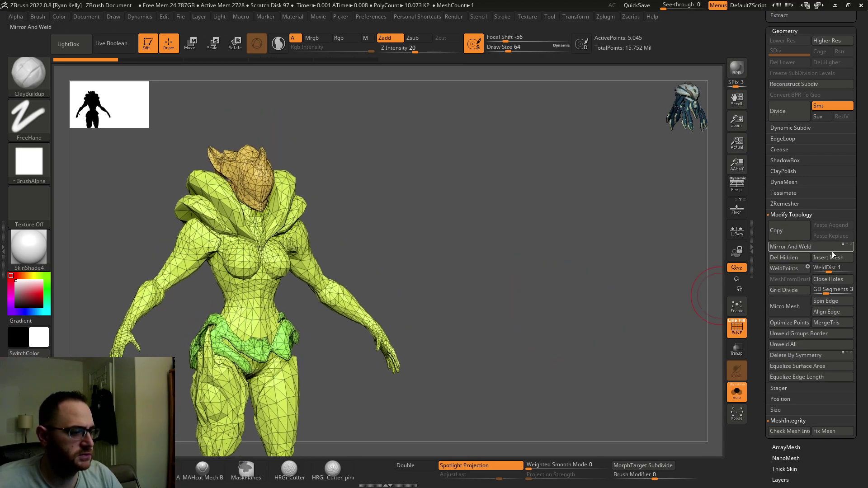
# Step: Try merging the body's triangles into quads with MergeTris and check the wireframe
pyautogui.click(826, 321)
pyautogui.moveTo(619, 287); pyautogui.dragTo(614, 243)
pyautogui.click(733, 330)
pyautogui.click(730, 333)
# Step: Leave a canvas snapshot of the triangulated body and set the live model beside it for comparison
pyautogui.moveTo(641, 303); pyautogui.dragTo(782, 252)
pyautogui.hotkey('shift', 's')
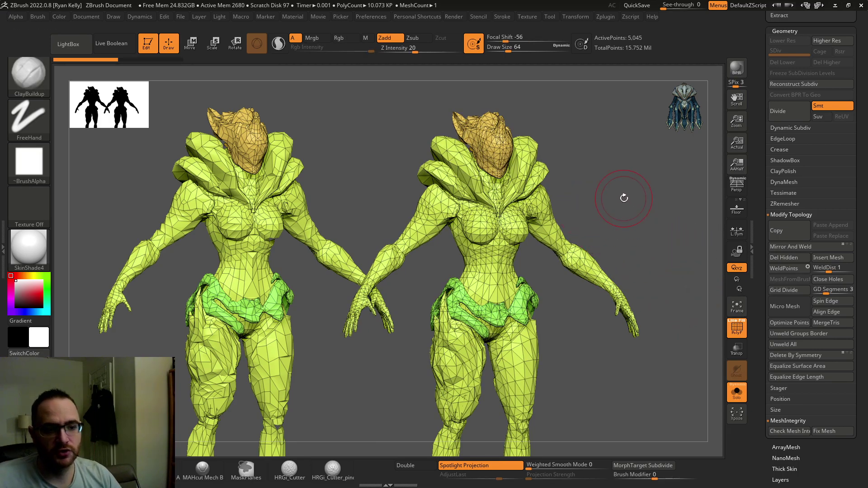
pyautogui.moveTo(653, 269); pyautogui.dragTo(549, 204)
# Step: Mask the figure's left hand, subdivide the mesh once, and switch between the lower and higher subdivision levels
pyautogui.moveTo(649, 247)
pyautogui.keyDown('ctrl'); pyautogui.mouseDown()
pyautogui.moveTo(546, 374)
pyautogui.moveTo(529, 378)
pyautogui.moveTo(552, 366)
pyautogui.moveTo(590, 376)
pyautogui.mouseUp(); pyautogui.keyUp('ctrl')
pyautogui.hotkey('ctrl', 'd')
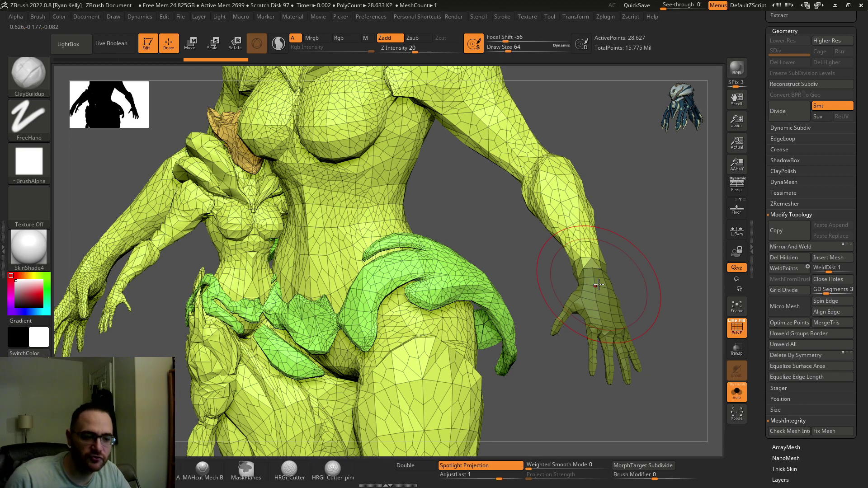
pyautogui.press('ctrl')
pyautogui.hotkey('shift', 'd')
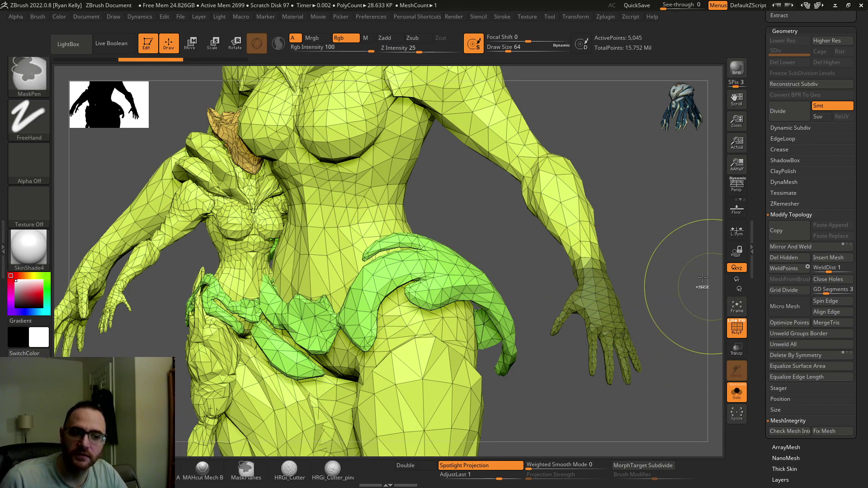
pyautogui.press('d')
pyautogui.press('d')
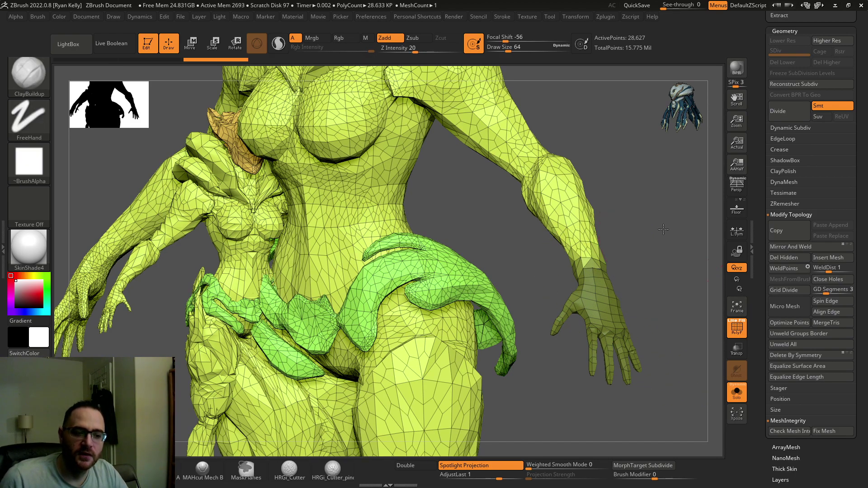
# Step: Remove the body's subdivision and hand mask, and merge its triangles into quads
pyautogui.hotkey('ctrl', 'z')
pyautogui.moveTo(661, 248)
pyautogui.keyDown('shift'); pyautogui.mouseDown()
pyautogui.moveTo(670, 240)
pyautogui.moveTo(635, 197)
pyautogui.moveTo(675, 246)
pyautogui.moveTo(645, 234)
pyautogui.moveTo(671, 238)
pyautogui.moveTo(662, 235)
pyautogui.moveTo(647, 239)
pyautogui.moveTo(659, 245)
pyautogui.moveTo(647, 241)
pyautogui.moveTo(662, 250)
pyautogui.moveTo(682, 229)
pyautogui.moveTo(647, 220)
pyautogui.moveTo(655, 209)
pyautogui.mouseUp(); pyautogui.keyUp('shift')
pyautogui.keyDown('ctrl'); pyautogui.click(659, 245); pyautogui.keyUp('ctrl')
pyautogui.keyDown('ctrl'); pyautogui.click(648, 241); pyautogui.keyUp('ctrl')
pyautogui.moveTo(710, 293)
pyautogui.keyDown('ctrl'); pyautogui.mouseDown()
pyautogui.moveTo(664, 233)
pyautogui.moveTo(681, 238)
pyautogui.moveTo(672, 228)
pyautogui.mouseUp(); pyautogui.keyUp('ctrl')
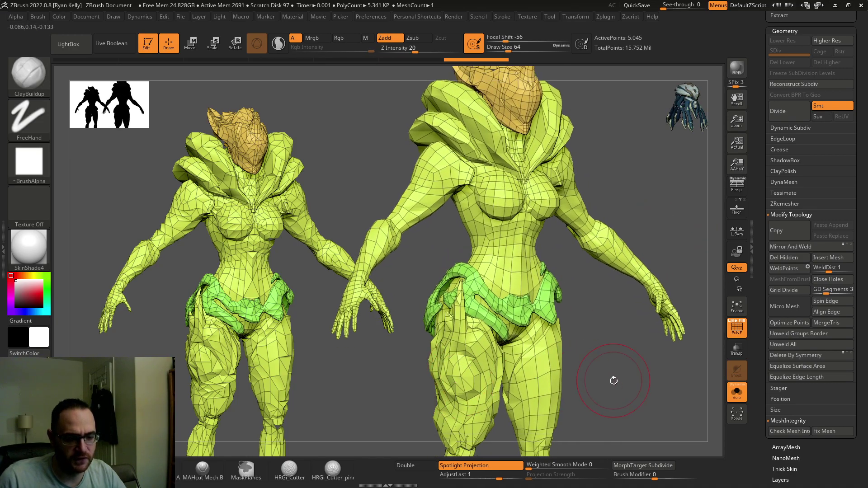
# Step: Inspect the quad topology on the body's back, arms and hips against the triangulated snapshot
pyautogui.moveTo(616, 387); pyautogui.dragTo(514, 314)
pyautogui.moveTo(430, 320); pyautogui.dragTo(581, 236)
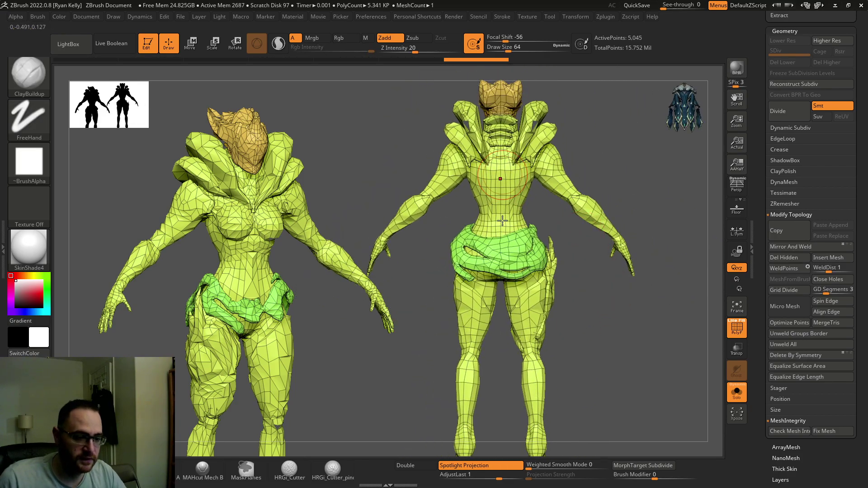
pyautogui.keyDown('alt'); pyautogui.moveTo(572, 334); pyautogui.dragTo(553, 310); pyautogui.keyUp('alt')
pyautogui.keyDown('alt'); pyautogui.moveTo(636, 328); pyautogui.dragTo(647, 312); pyautogui.keyUp('alt')
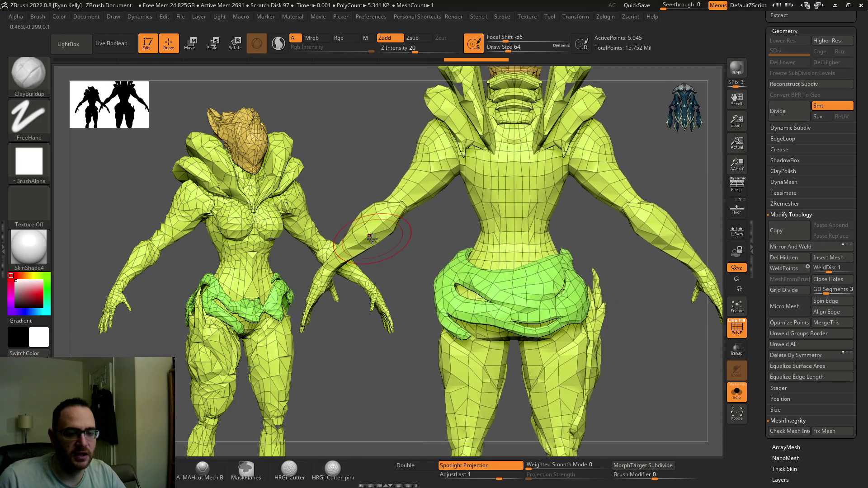
pyautogui.moveTo(349, 170); pyautogui.dragTo(403, 108)
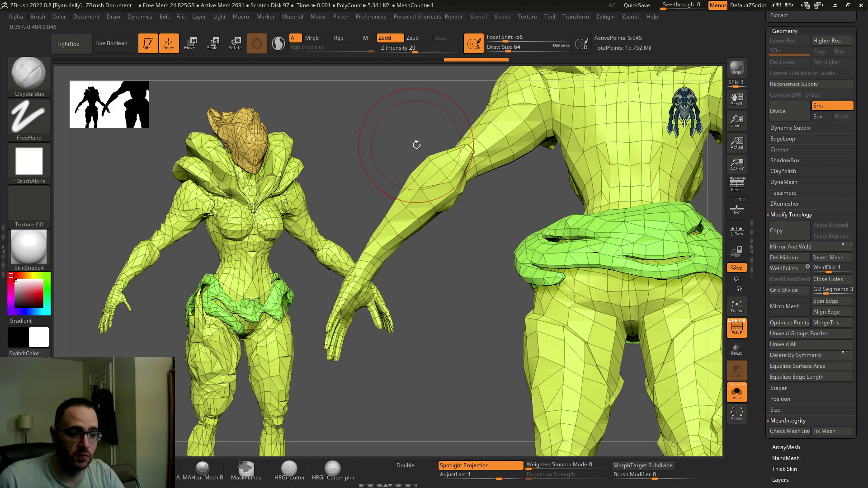
pyautogui.moveTo(403, 136)
pyautogui.mouseDown()
pyautogui.moveTo(368, 145)
pyautogui.moveTo(349, 129)
pyautogui.moveTo(398, 126)
pyautogui.moveTo(391, 113)
pyautogui.moveTo(410, 115)
pyautogui.moveTo(480, 142)
pyautogui.moveTo(321, 101)
pyautogui.mouseUp()
# Step: Morph the body mesh into its flat UV layout with Morph UV
pyautogui.scroll(-10, 791, 260)
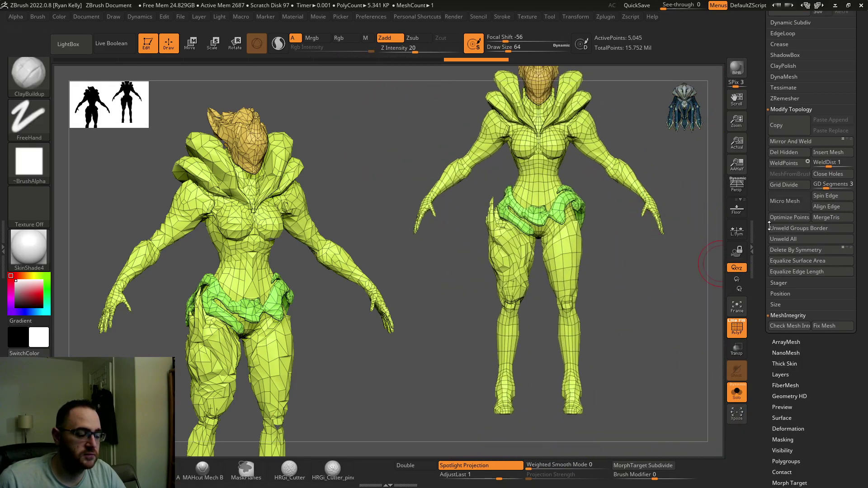
pyautogui.press('shift')
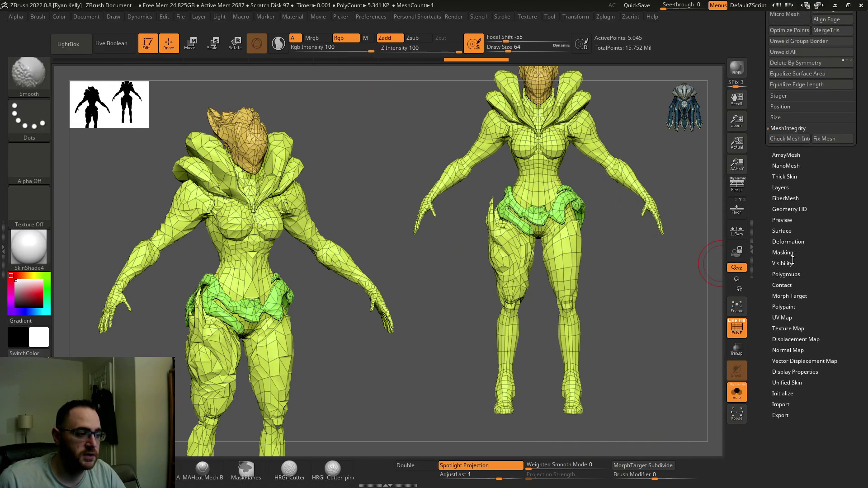
pyautogui.click(788, 318)
pyautogui.click(788, 327)
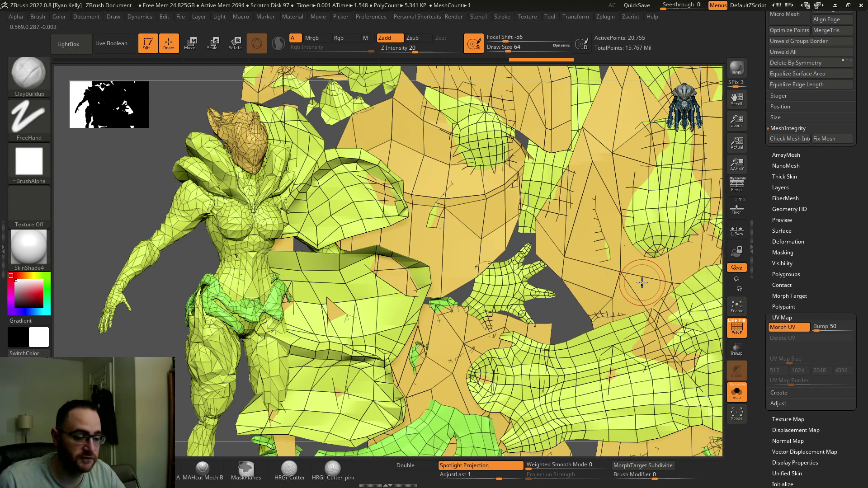
# Step: Undo the UV morph and quad merge, and view the triangulated body's UV layout with Morph UV before restoring its 3D shape
pyautogui.hotkey('ctrl', 'z')
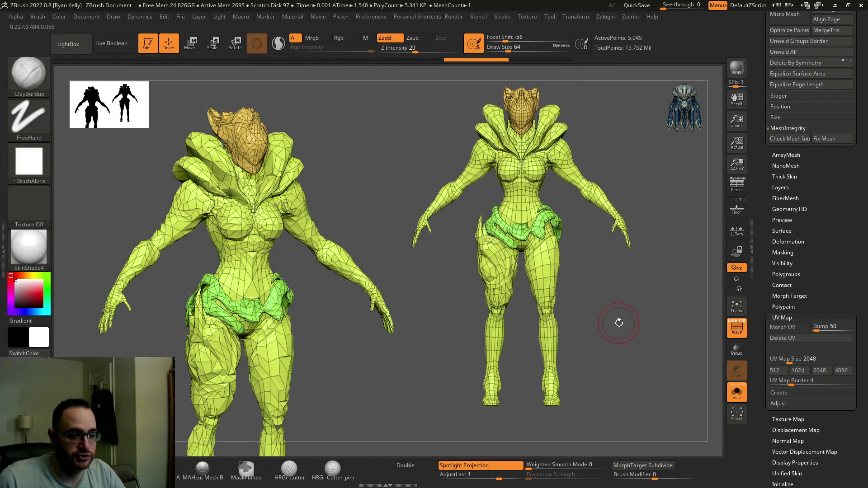
pyautogui.hotkey('ctrl', 'z')
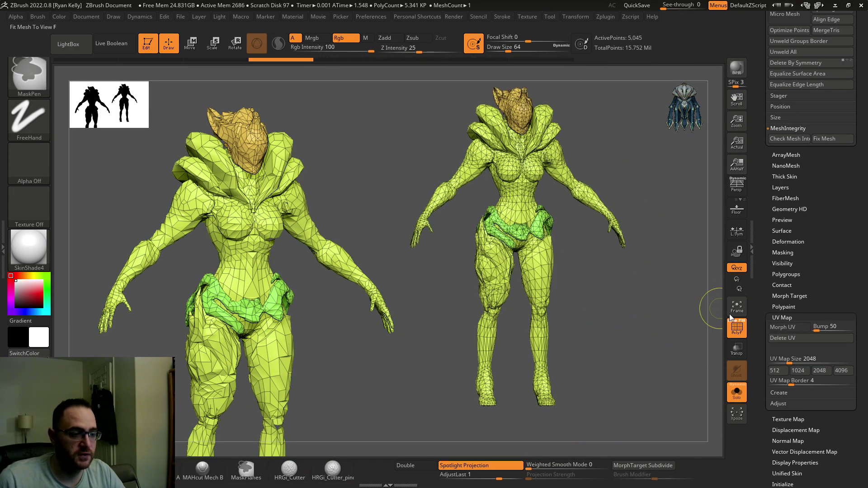
pyautogui.click(785, 327)
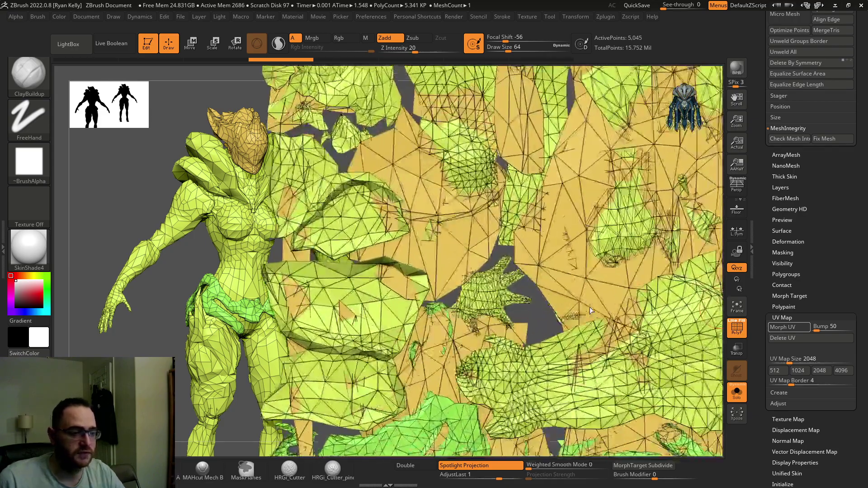
pyautogui.hotkey('ctrl', 'z')
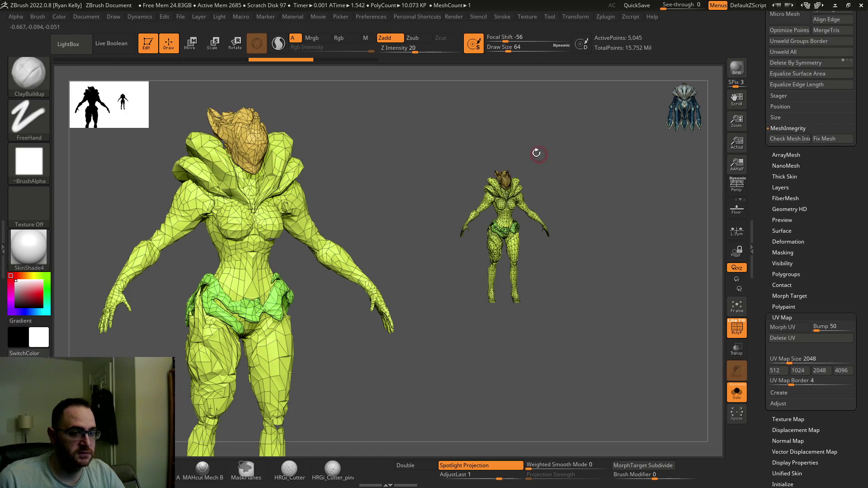
# Step: Step back and forth through the undo history to compare the body's triangulated and quad-merged topology
pyautogui.moveTo(658, 242)
pyautogui.keyDown('alt'); pyautogui.mouseDown()
pyautogui.moveTo(644, 249)
pyautogui.moveTo(657, 225)
pyautogui.mouseUp(); pyautogui.keyUp('alt')
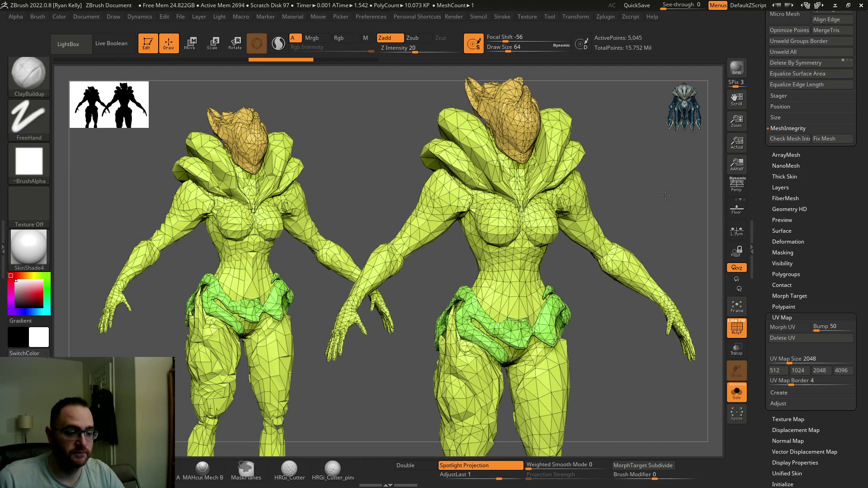
pyautogui.hotkey('ctrl', 'shift')
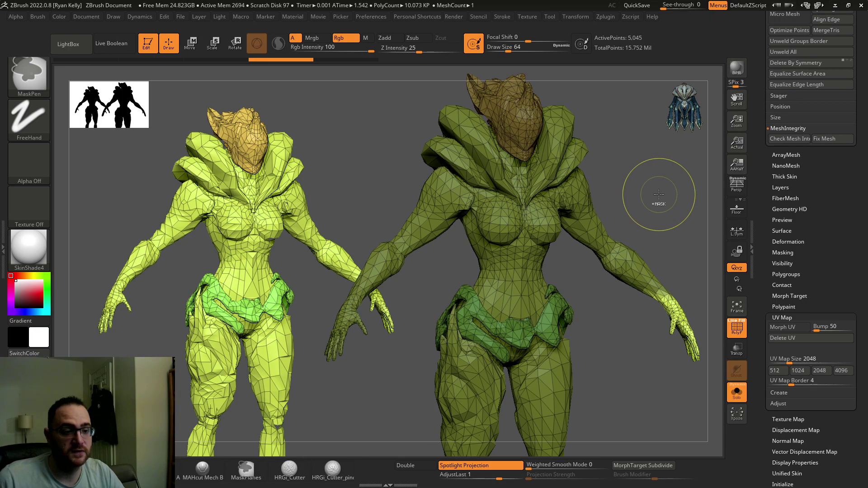
pyautogui.hotkey('ctrl', 'shift', 'z')
pyautogui.hotkey('ctrl', 'shift', 'z')
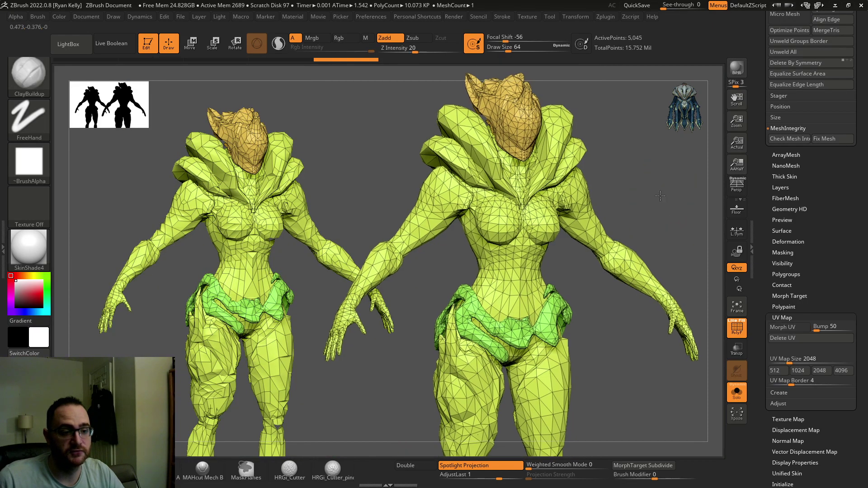
pyautogui.hotkey('ctrl', 'shift', 'z')
pyautogui.hotkey('ctrl', 'shift', 'z')
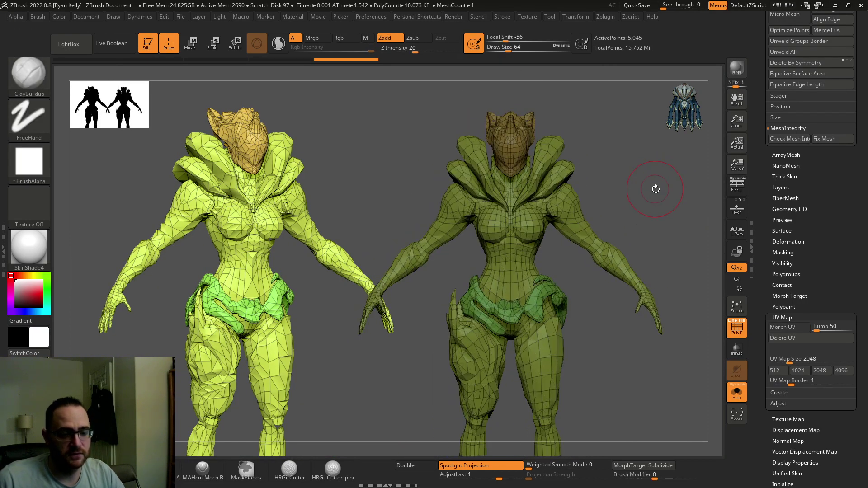
pyautogui.hotkey('ctrl', 'z')
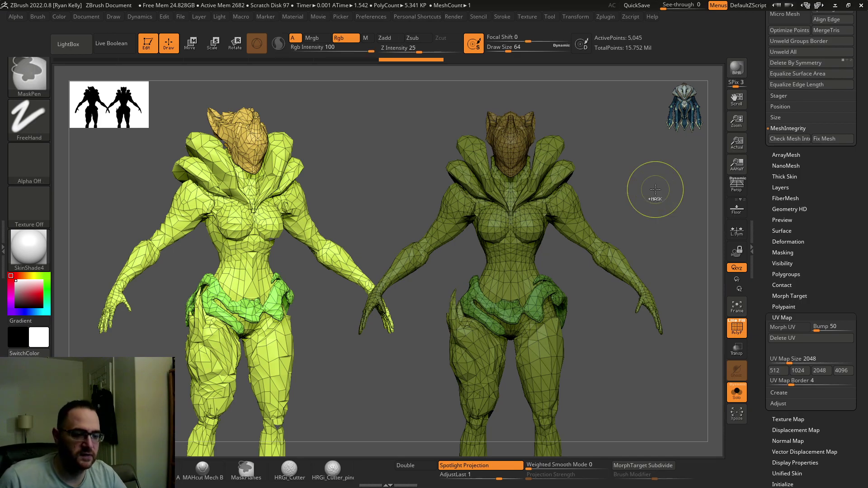
pyautogui.keyDown('ctrl'); pyautogui.click(653, 207); pyautogui.keyUp('ctrl')
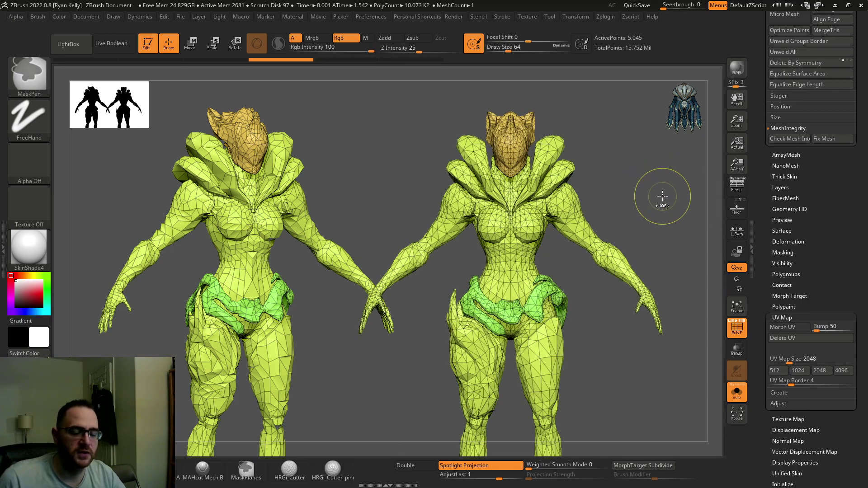
pyautogui.hotkey('ctrl', 'shift', 'z')
pyautogui.hotkey('ctrl', 'shift', 'z')
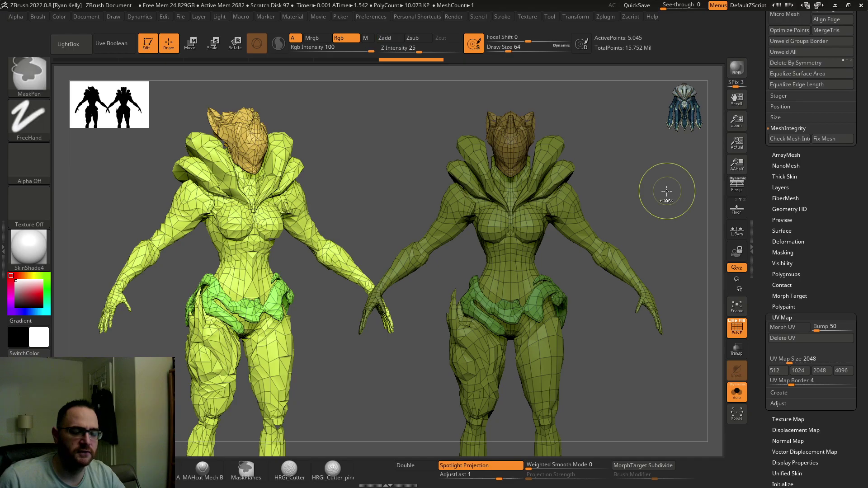
pyautogui.hotkey('ctrl', 'z')
pyautogui.hotkey('ctrl', 'z')
# Step: Turn on Sculptris Pro, hide the polyframe, and smooth the figure's abdomen and chest with the Smooth brush
pyautogui.moveTo(666, 191); pyautogui.dragTo(635, 198)
pyautogui.press('[')
pyautogui.click(272, 41)
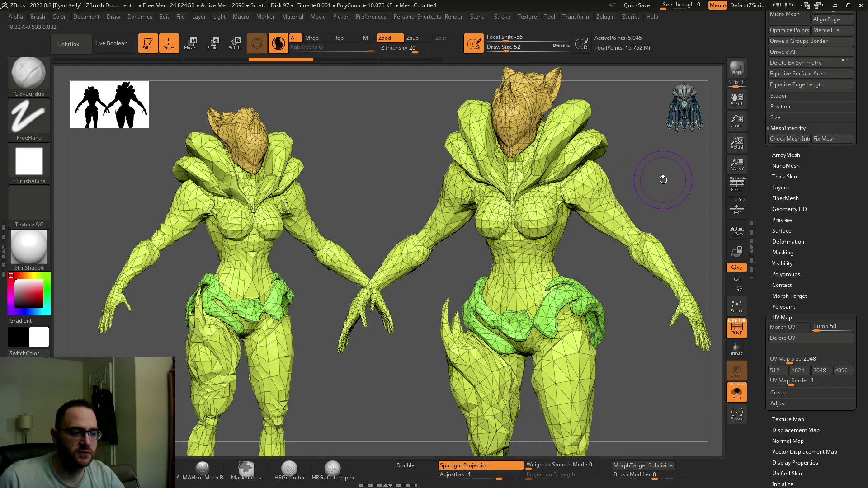
pyautogui.moveTo(663, 179); pyautogui.dragTo(674, 195)
pyautogui.click(736, 328)
pyautogui.moveTo(693, 242); pyautogui.dragTo(676, 230)
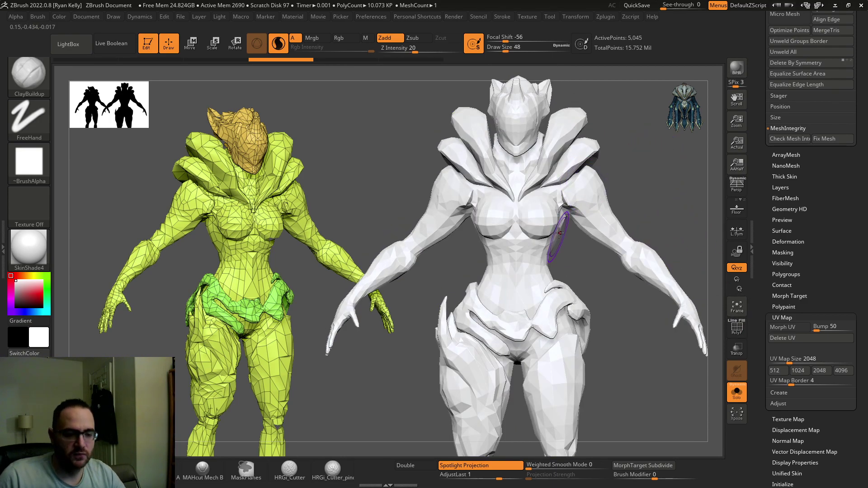
pyautogui.keyDown('shift'); pyautogui.moveTo(525, 261); pyautogui.dragTo(534, 246); pyautogui.keyUp('shift')
pyautogui.keyDown('shift'); pyautogui.moveTo(496, 221); pyautogui.dragTo(498, 223); pyautogui.keyUp('shift')
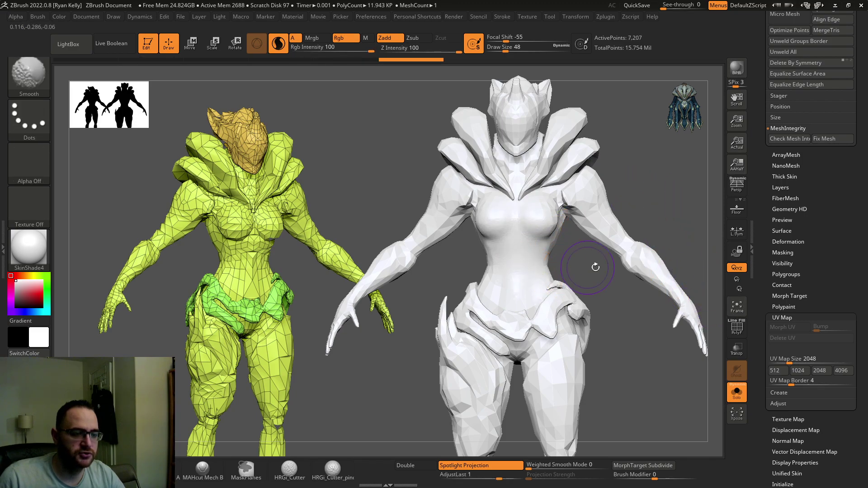
# Step: Show the polyframe and try merging the smoothed torso's dense triangles into quads to examine the topology
pyautogui.hotkey('shift', 'f')
pyautogui.moveTo(624, 200)
pyautogui.keyDown('alt'); pyautogui.mouseDown()
pyautogui.moveTo(633, 231)
pyautogui.moveTo(666, 193)
pyautogui.moveTo(652, 310)
pyautogui.moveTo(655, 272)
pyautogui.mouseUp(); pyautogui.keyUp('alt')
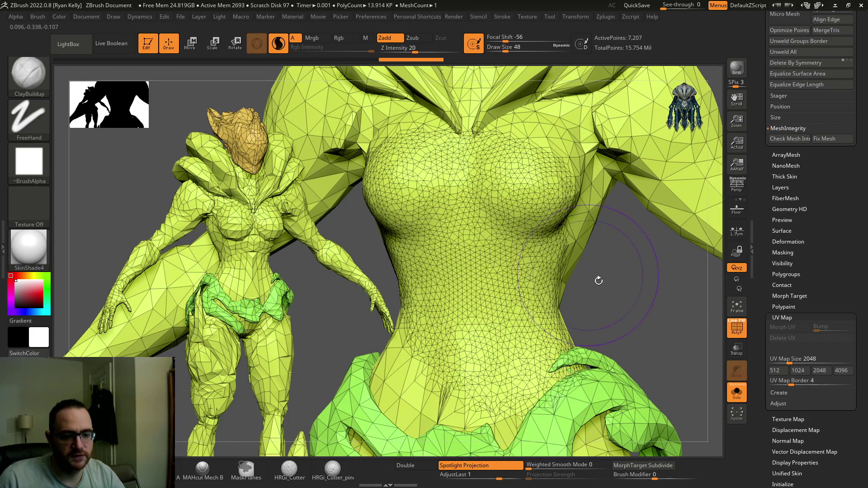
pyautogui.keyDown('ctrl'); pyautogui.click(646, 309); pyautogui.keyUp('ctrl')
pyautogui.moveTo(651, 313)
pyautogui.keyDown('alt'); pyautogui.mouseDown()
pyautogui.moveTo(651, 299)
pyautogui.moveTo(564, 312)
pyautogui.mouseUp(); pyautogui.keyUp('alt')
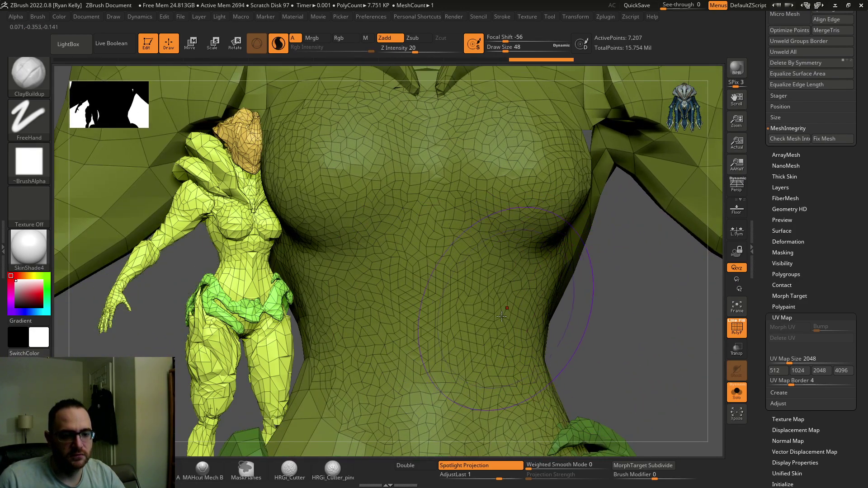
pyautogui.moveTo(621, 291); pyautogui.dragTo(594, 258)
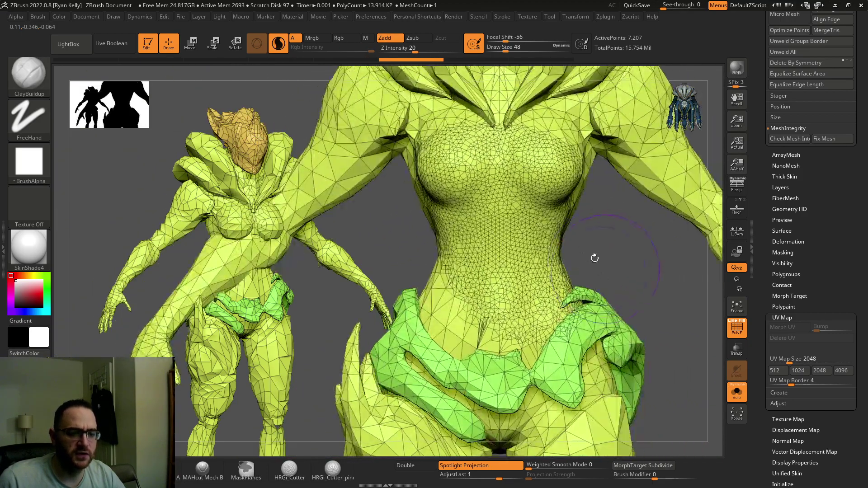
# Step: Undo the torso smoothing strokes back to the original triangulated body and hide the polyframe
pyautogui.hotkey('ctrl', 'z')
pyautogui.hotkey('ctrl', 'z')
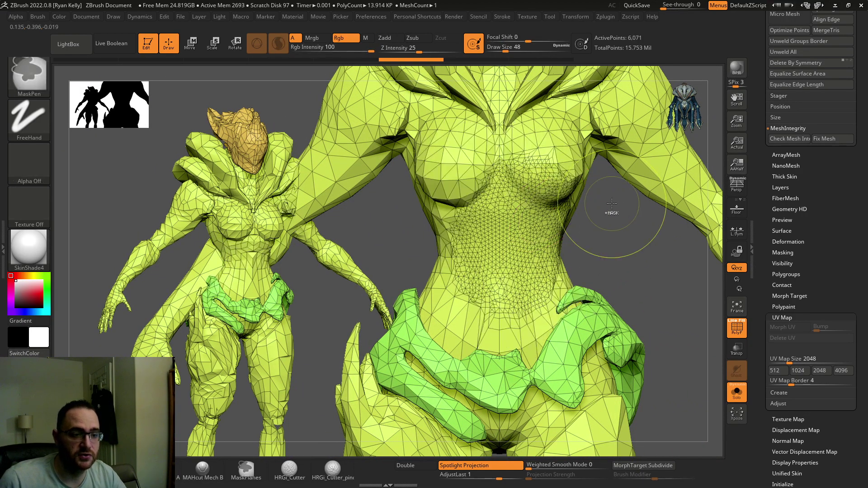
pyautogui.keyDown('alt'); pyautogui.moveTo(624, 249); pyautogui.dragTo(606, 243); pyautogui.keyUp('alt')
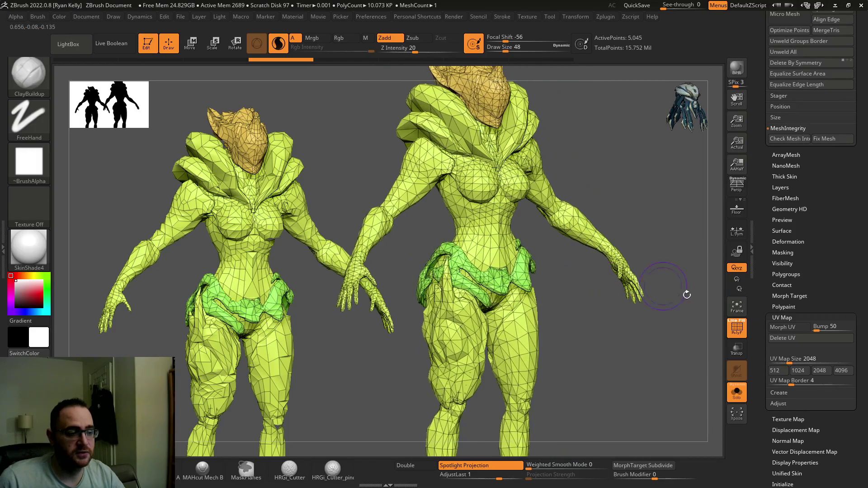
pyautogui.hotkey('shift', 'f')
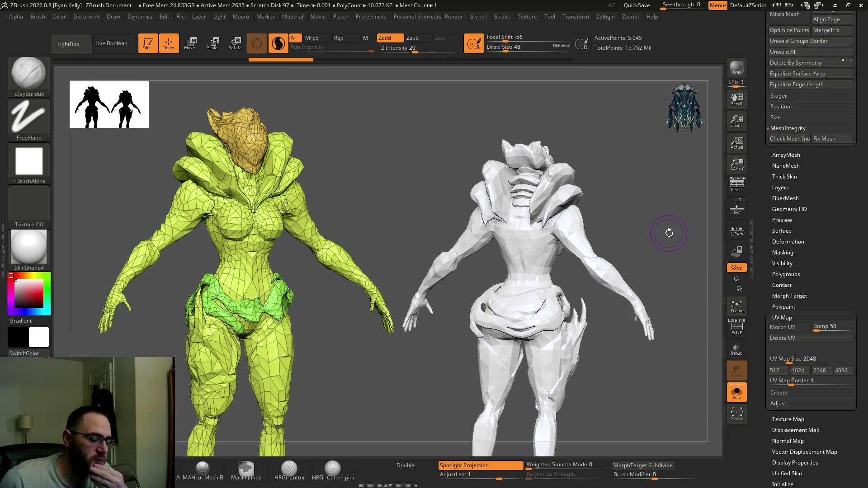
# Step: Step through the undo history with the polyframe hidden to compare the body before and after the torso smoothing
pyautogui.moveTo(668, 232)
pyautogui.mouseDown()
pyautogui.moveTo(619, 230)
pyautogui.moveTo(590, 219)
pyautogui.moveTo(596, 215)
pyautogui.mouseUp()
pyautogui.hotkey('ctrl', 'z')
pyautogui.hotkey('ctrl', 'z')
pyautogui.hotkey('ctrl', 'z')
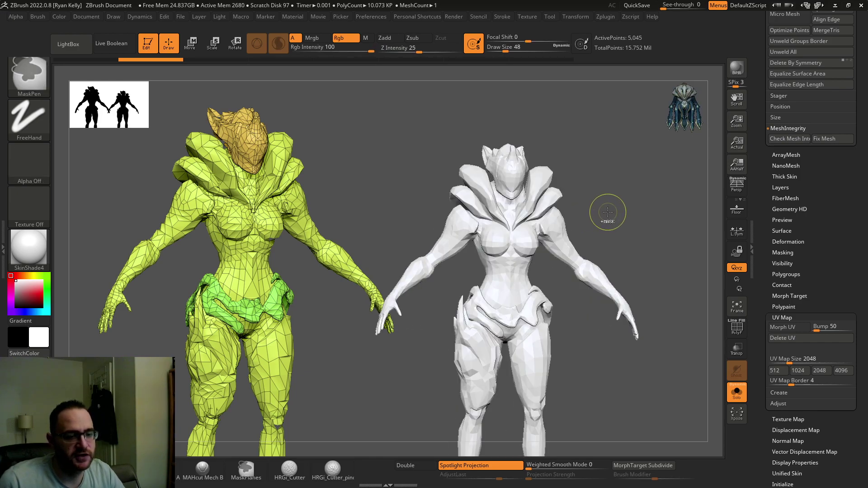
pyautogui.hotkey('ctrl', 'z')
pyautogui.hotkey('ctrl', 'shift', 'z')
pyautogui.hotkey('ctrl', 'shift', 'z')
pyautogui.hotkey('ctrl', 'shift', 'z')
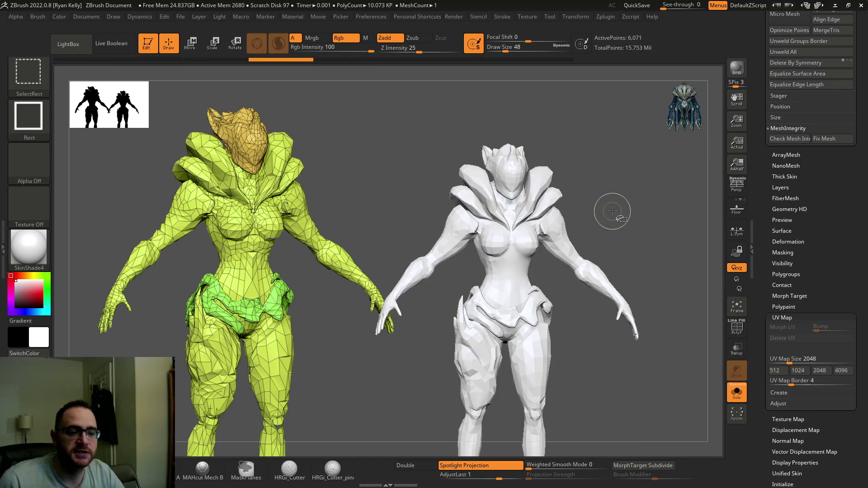
pyautogui.hotkey('ctrl', 'z')
pyautogui.hotkey('ctrl', 'z')
pyautogui.hotkey('ctrl', 'z')
pyautogui.moveTo(633, 205)
pyautogui.mouseDown()
pyautogui.moveTo(620, 207)
pyautogui.moveTo(653, 216)
pyautogui.moveTo(624, 219)
pyautogui.moveTo(626, 182)
pyautogui.mouseUp()
# Step: Restore the subdivided quad version of the body from the history and show its polyframe
pyautogui.hotkey('ctrl', 'shift', 'z')
pyautogui.hotkey('ctrl', 'shift', 'z')
pyautogui.hotkey('ctrl', 'shift', 'z')
pyautogui.hotkey('ctrl', 'shift', 'z')
pyautogui.hotkey('ctrl', 'shift', 'z')
pyautogui.moveTo(664, 159)
pyautogui.mouseDown()
pyautogui.moveTo(645, 167)
pyautogui.moveTo(648, 175)
pyautogui.mouseUp()
pyautogui.click(737, 327)
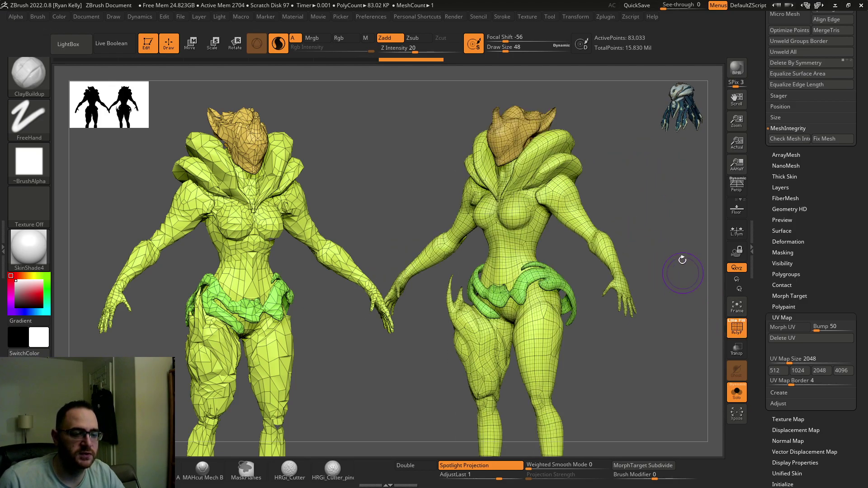
# Step: Go back to the unsubdivided quad version of the body and choose the ZModeler brush
pyautogui.hotkey('ctrl', 'z')
pyautogui.hotkey('ctrl', 'z')
pyautogui.hotkey('ctrl', 'z')
pyautogui.hotkey('ctrl', 'z')
pyautogui.press('b')
pyautogui.press('z')
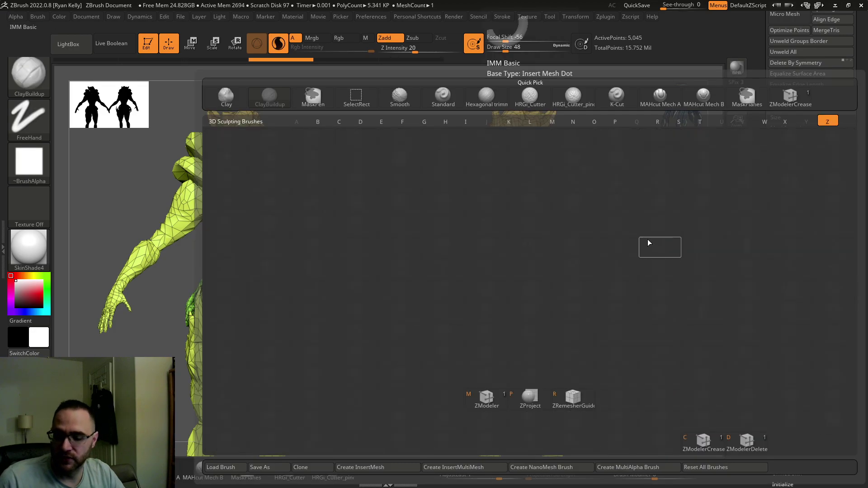
pyautogui.press('m')
pyautogui.keyDown('alt'); pyautogui.moveTo(668, 218); pyautogui.dragTo(669, 271); pyautogui.keyUp('alt')
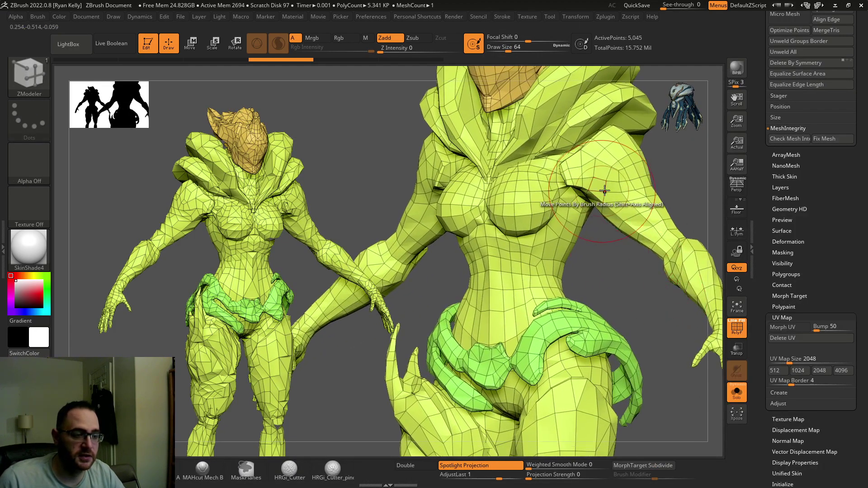
# Step: Switch to the ZModelerCrease brush and crease a partial edge loop on the figure's left upper arm
pyautogui.press('b')
pyautogui.press('z')
pyautogui.press('c')
pyautogui.click(614, 214)
pyautogui.moveTo(680, 176)
pyautogui.mouseDown()
pyautogui.moveTo(683, 167)
pyautogui.moveTo(659, 170)
pyautogui.moveTo(670, 183)
pyautogui.mouseUp()
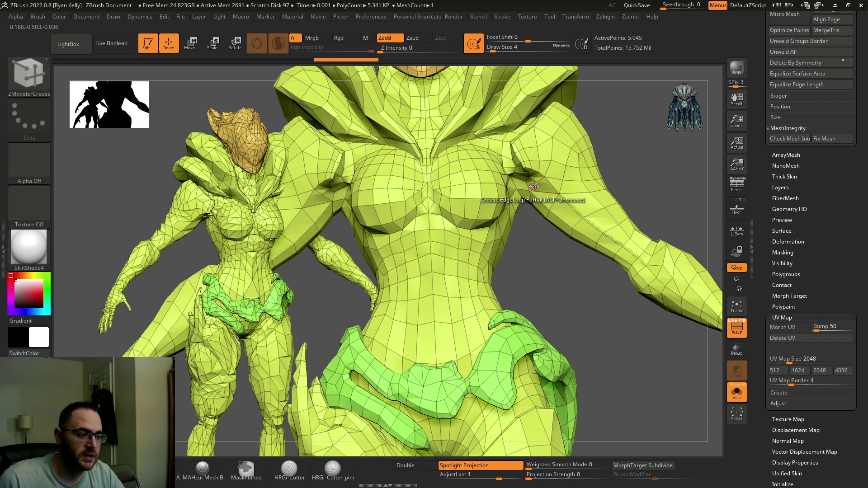
# Step: Return to the triangulated body and try creasing edge loops on the figure's left upper arm
pyautogui.hotkey('ctrl', 'a')
pyautogui.hotkey('ctrl', 'shift', 'a')
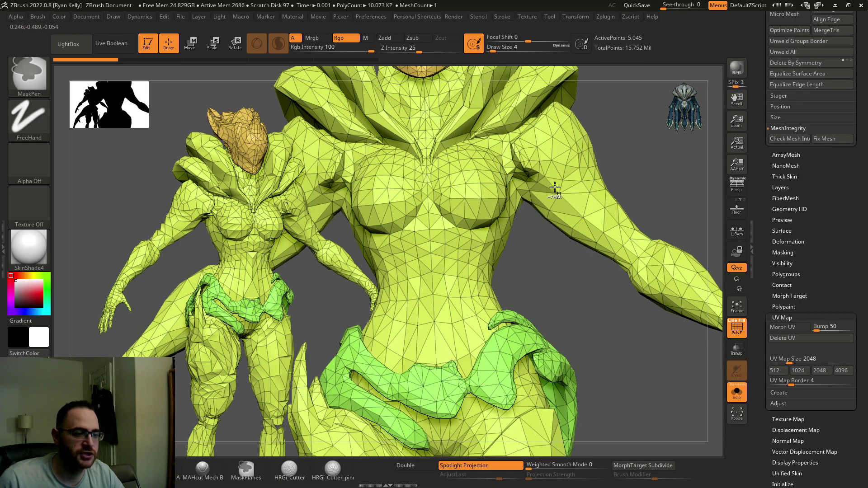
pyautogui.click(550, 186)
pyautogui.keyDown('alt'); pyautogui.moveTo(633, 162); pyautogui.dragTo(583, 190); pyautogui.keyUp('alt')
pyautogui.hotkey('ctrl', 'z')
pyautogui.click(550, 186)
pyautogui.moveTo(679, 164); pyautogui.dragTo(661, 171)
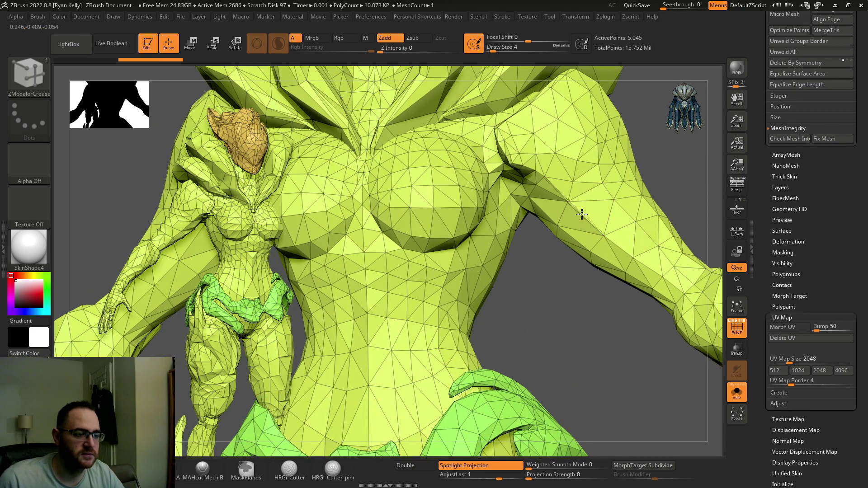
pyautogui.click(581, 212)
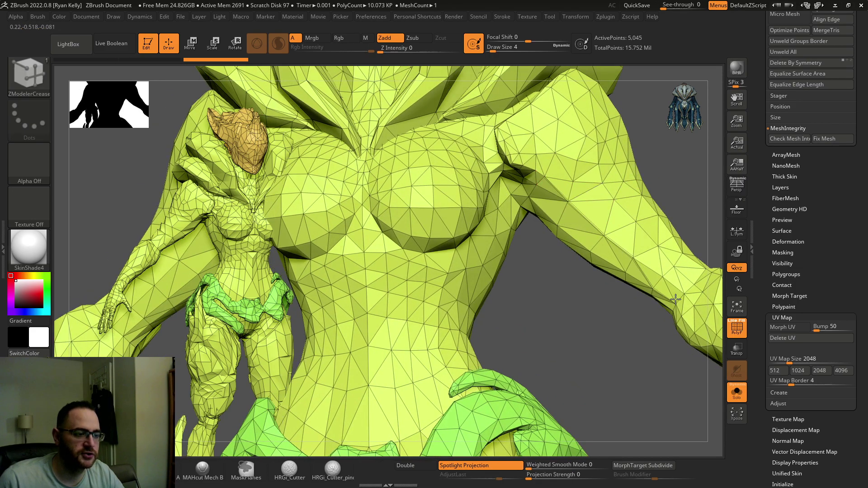
# Step: Undo the crease attempts on the triangulated arm and bring the whole figure back into view
pyautogui.hotkey('ctrl', 'z')
pyautogui.moveTo(684, 168); pyautogui.dragTo(656, 176)
pyautogui.hotkey('ctrl', 'z')
pyautogui.moveTo(655, 176); pyautogui.dragTo(605, 207, button='right')
pyautogui.press('ctrl')
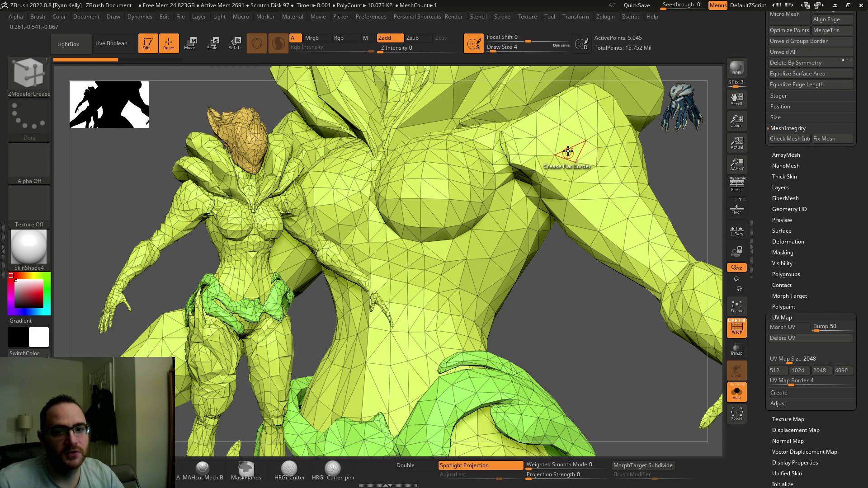
pyautogui.moveTo(672, 164); pyautogui.dragTo(675, 168, button='right')
pyautogui.press('f')
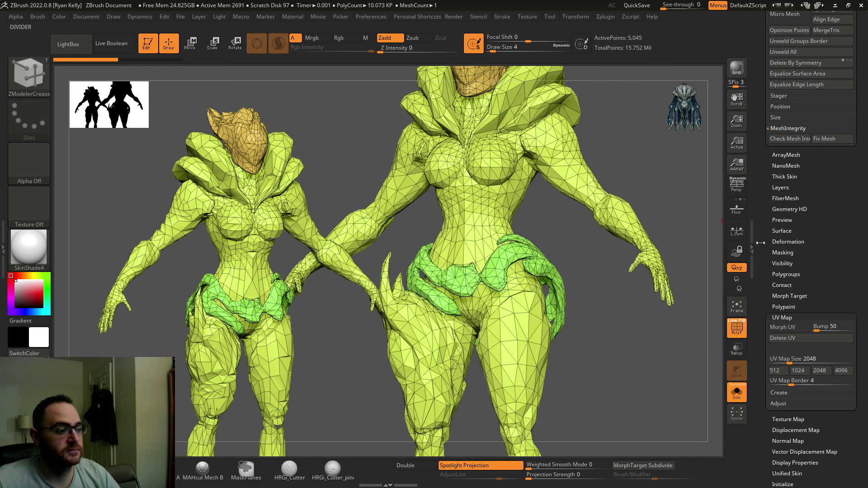